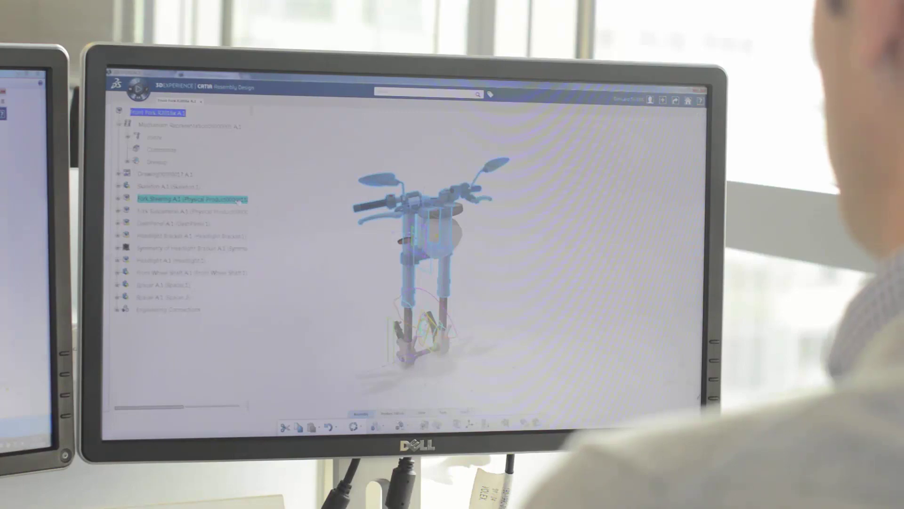
- Open the Fork Steering sub-assembly of the front fork in its own tab
right_click(241, 201)
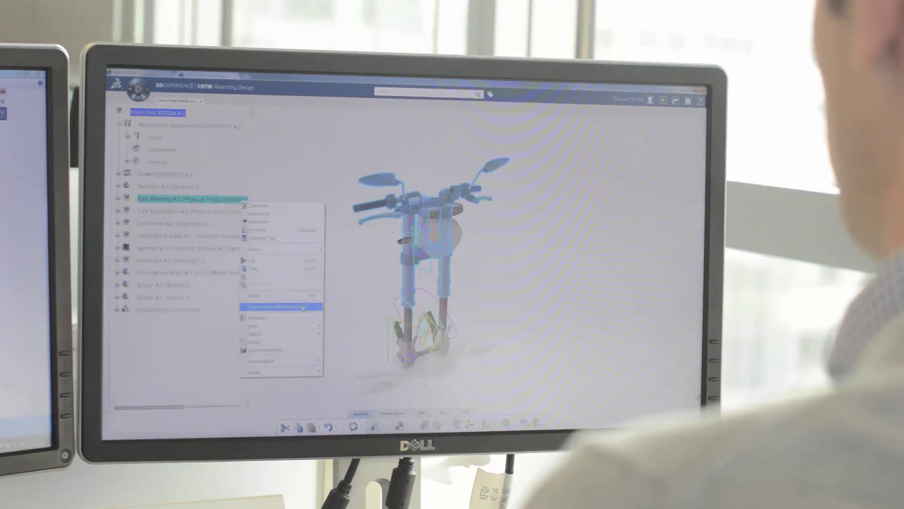
mouse_move(325, 322)
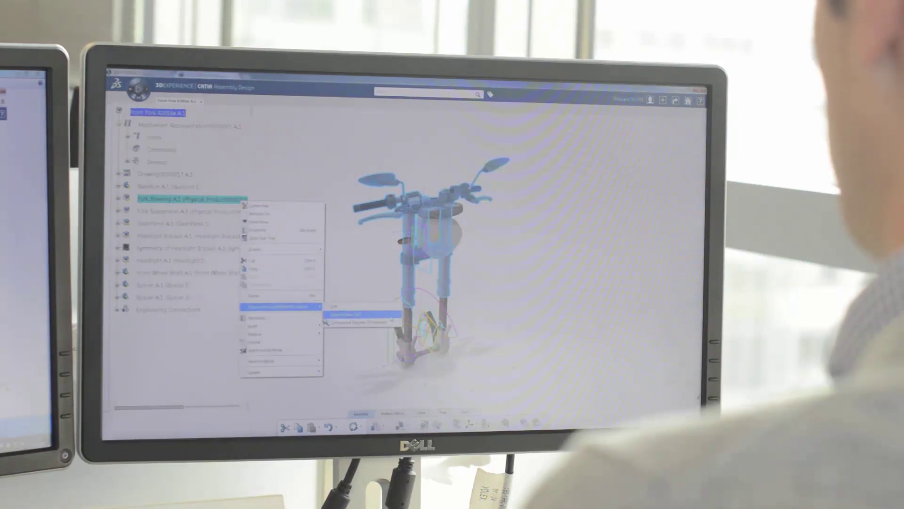
left_click(359, 314)
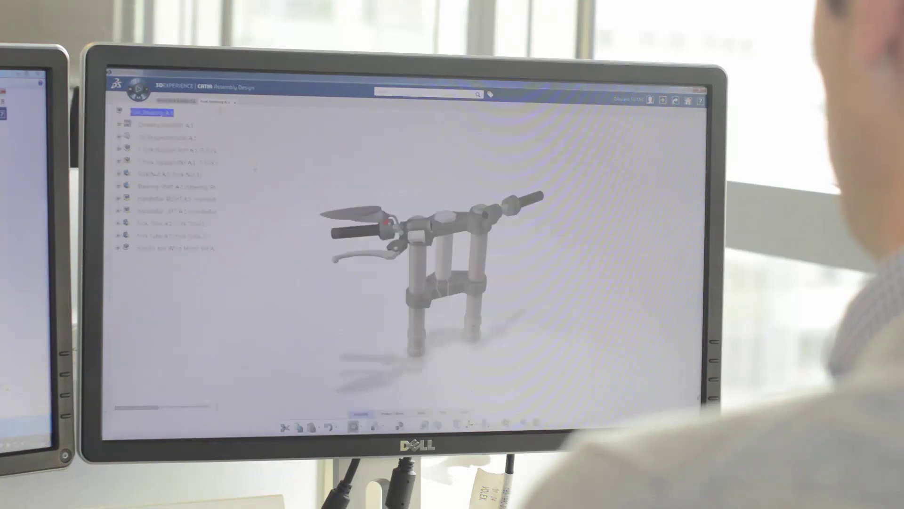
- Start an assembly Symmetry of the complete Handle and Wing Mirror Set about the yz plane
scroll(431, 270, "up", 5)
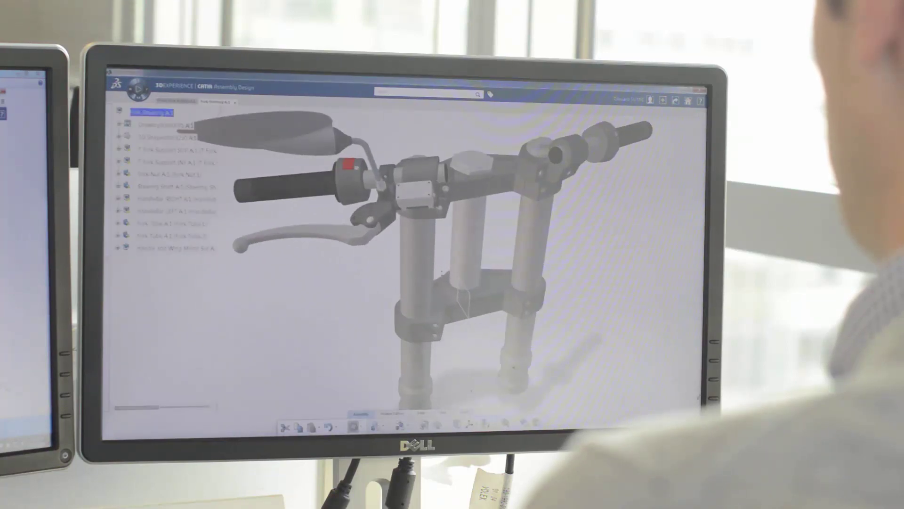
scroll(430, 271, "down", 1)
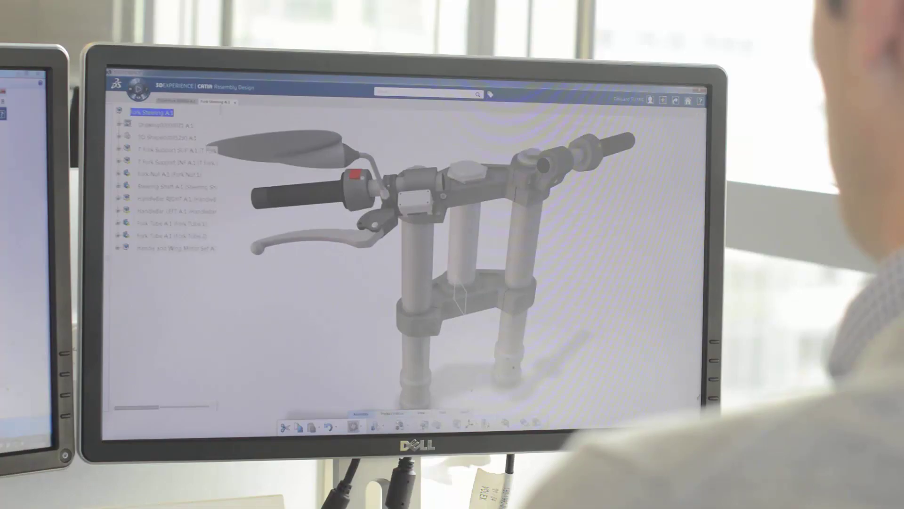
left_click(466, 497)
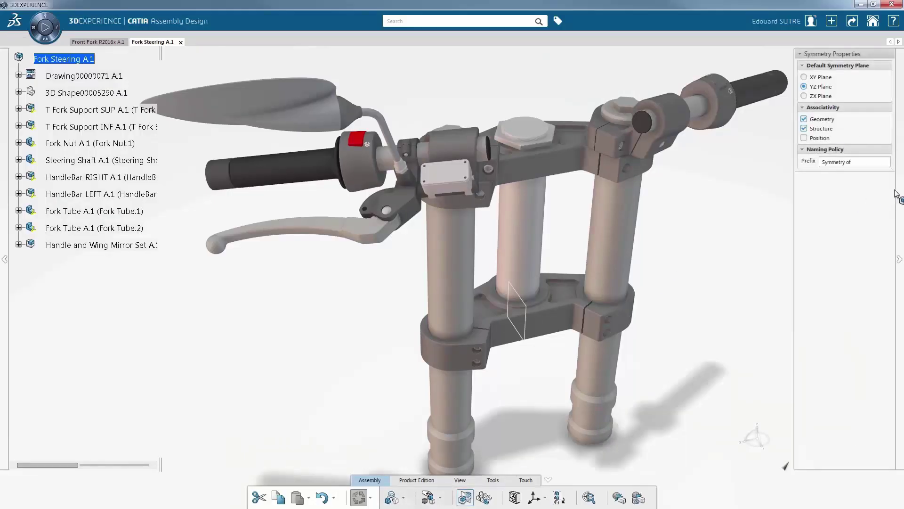
left_click(899, 259)
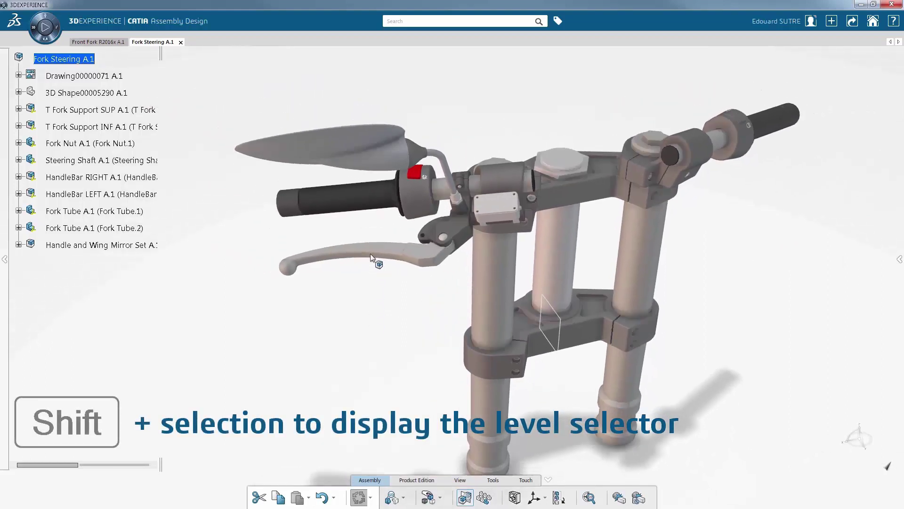
left_click(370, 253, "shift")
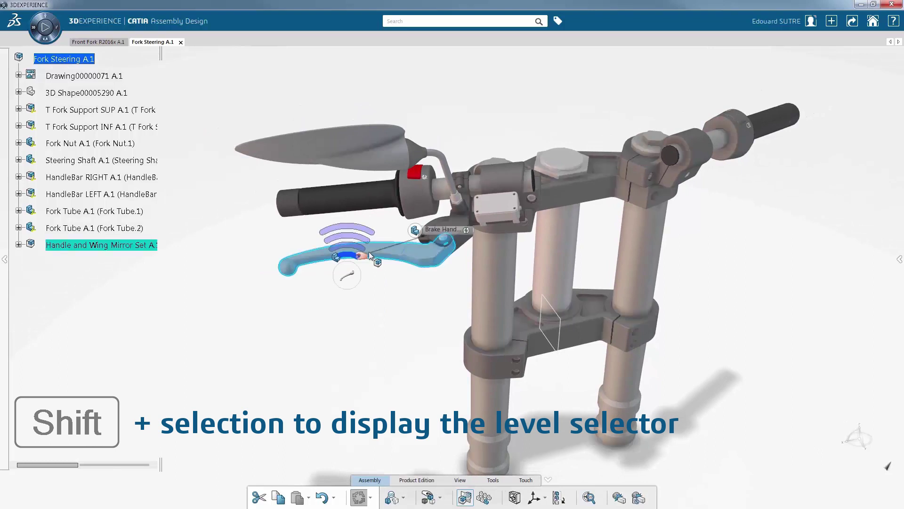
left_click(358, 244)
left_click(356, 240)
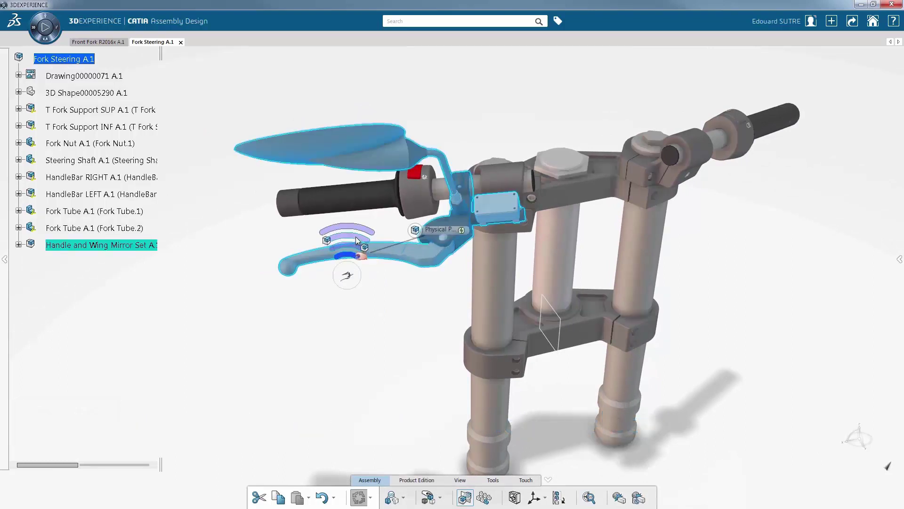
left_click(356, 232)
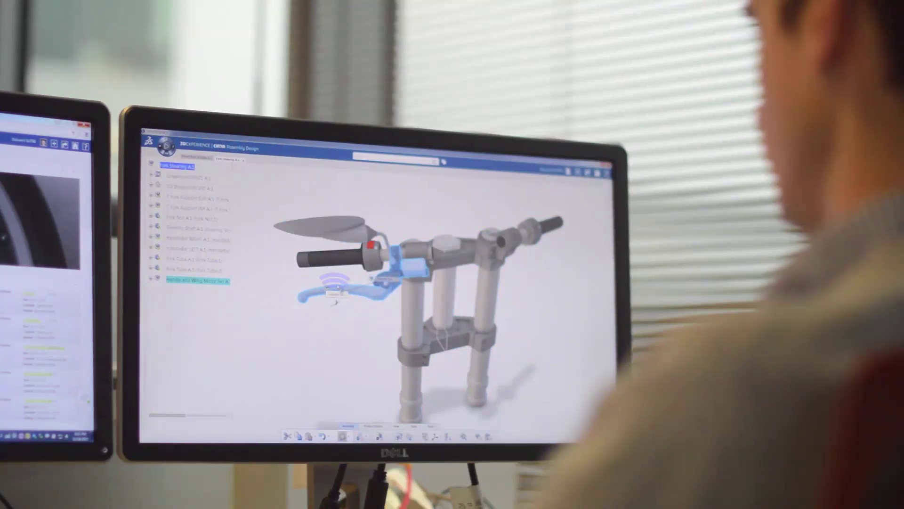
left_click(342, 288)
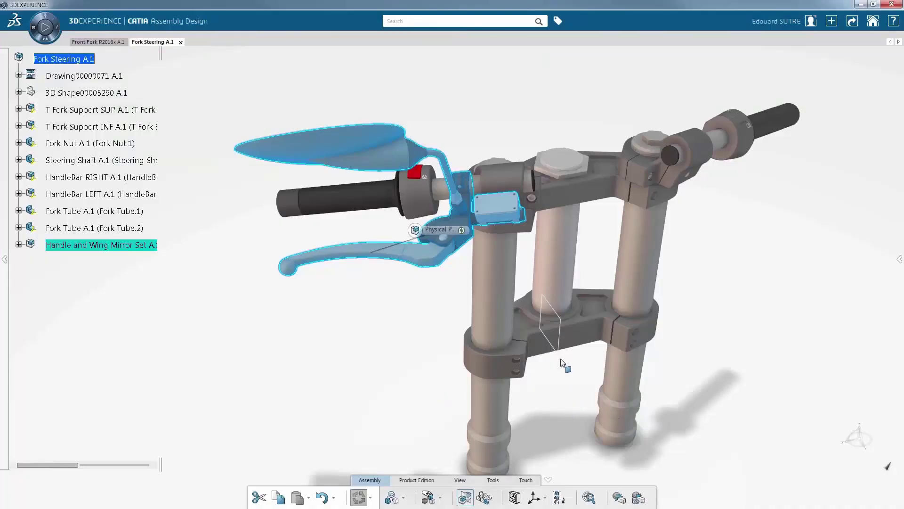
left_click(558, 358)
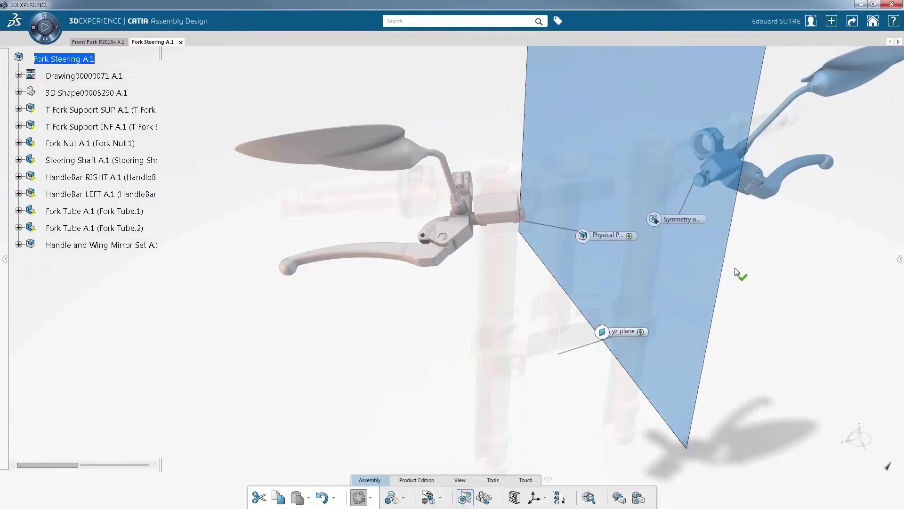
- Make the symmetry reuse the original part for the lever pivot pin Axis 17.1 instead of creating a mirrored one
middle_click_drag(746, 268, 485, 304)
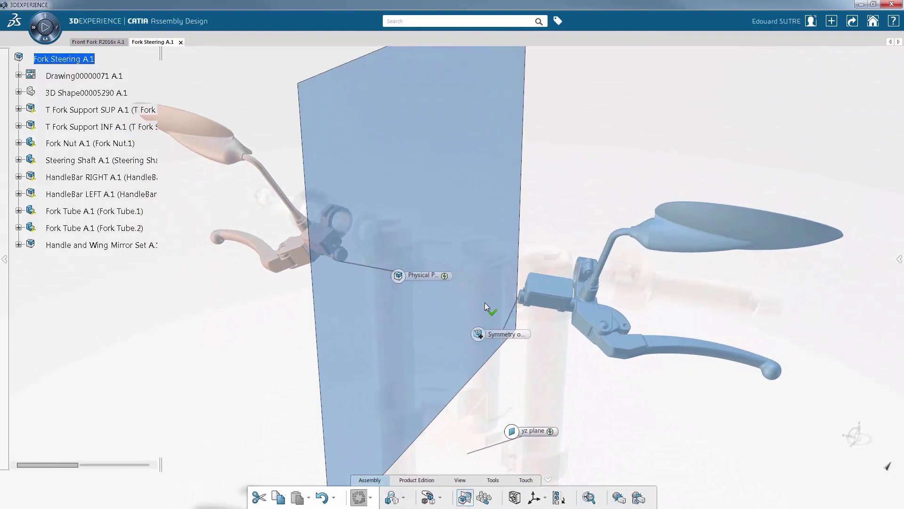
middle_click_drag(661, 383, 575, 323)
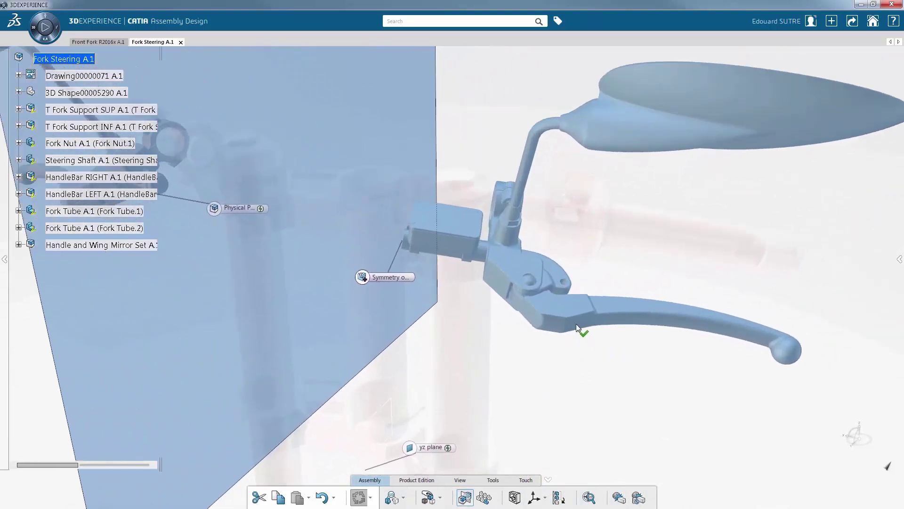
left_click(535, 282)
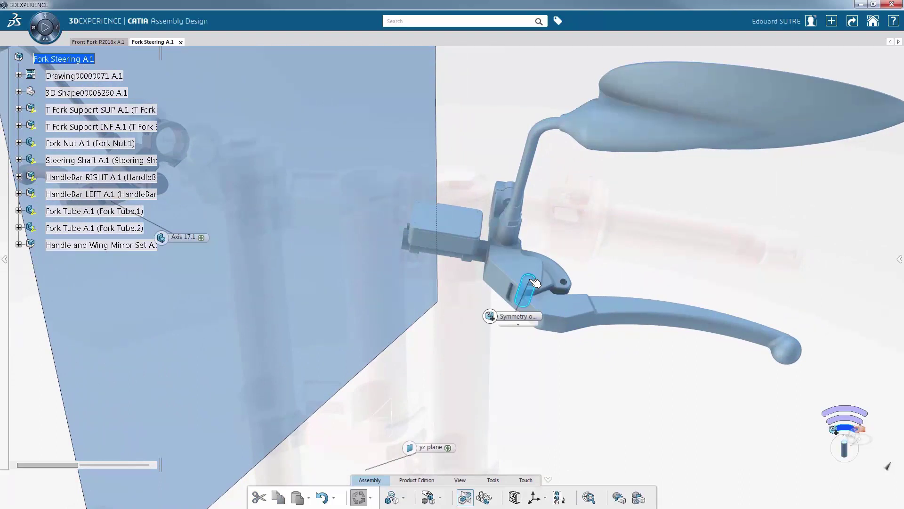
left_click(509, 334)
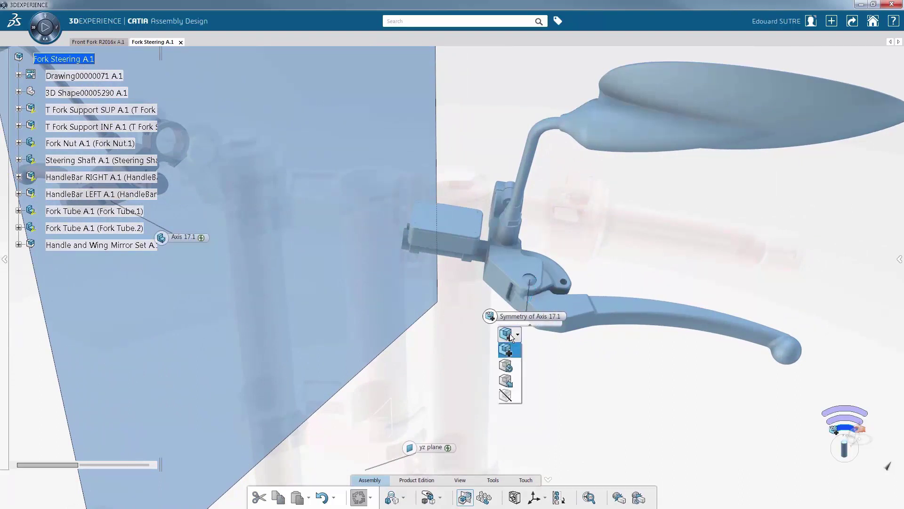
left_click(510, 363)
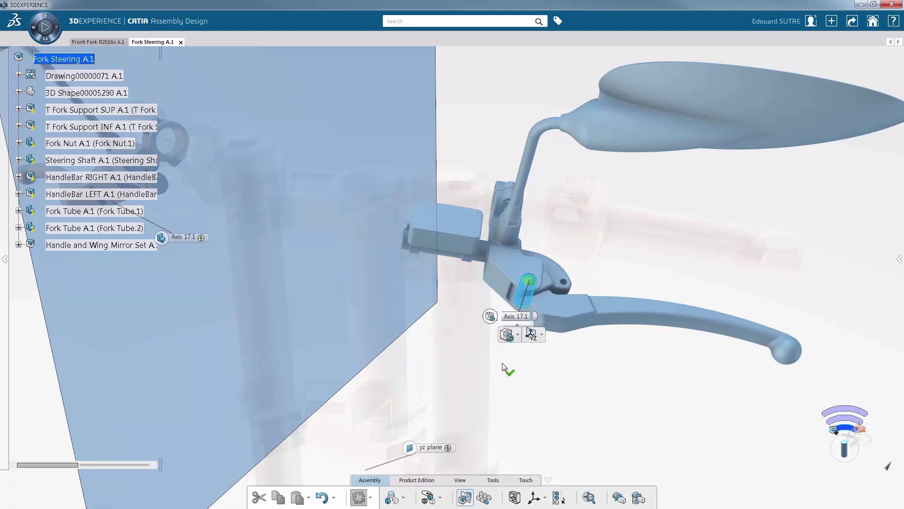
- Exclude the whole brake fluid reservoir sub-product, Physical Product00003652.1, from the symmetry
left_click(465, 227)
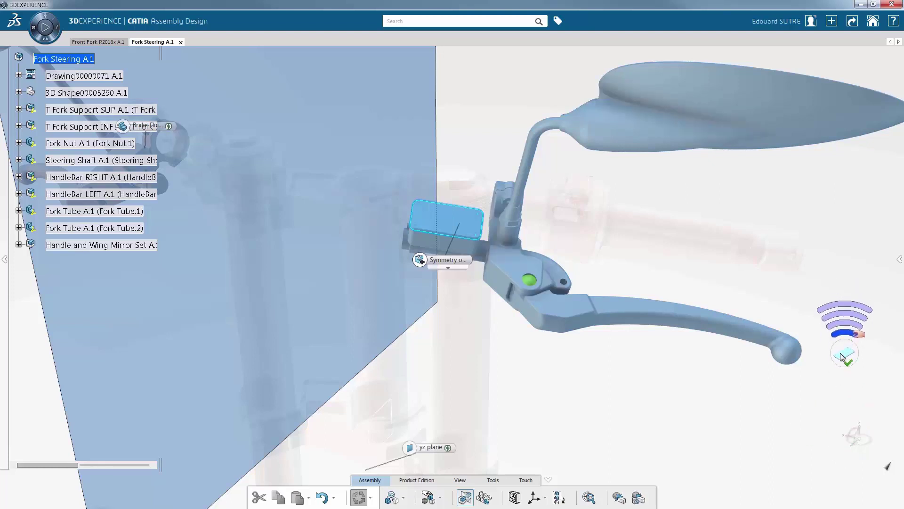
left_click(846, 327)
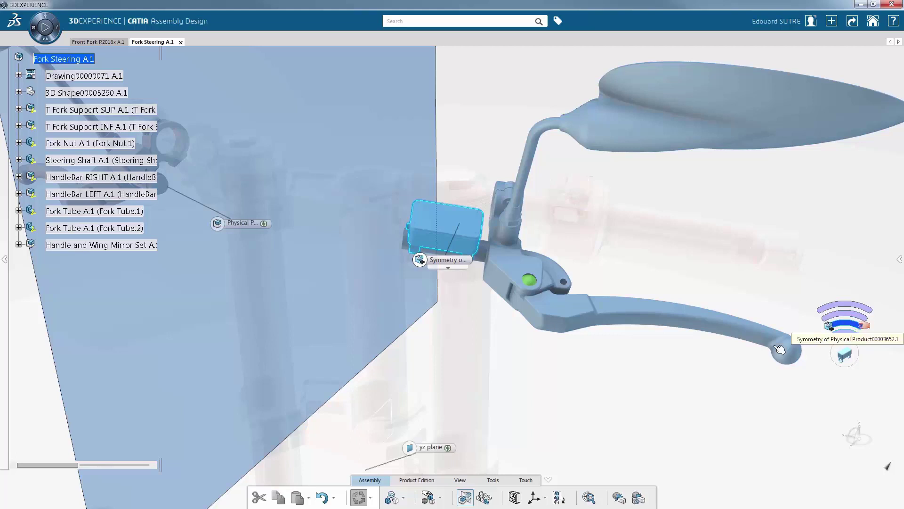
left_click(443, 278)
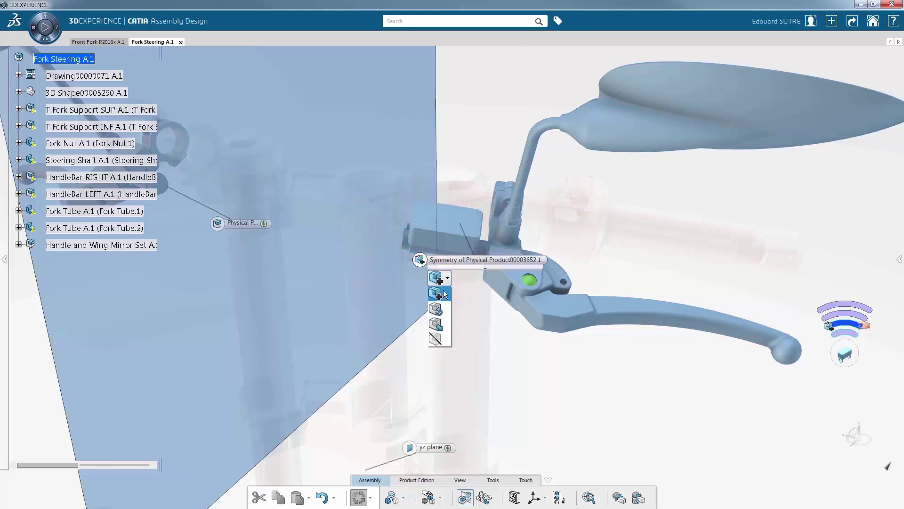
left_click(443, 339)
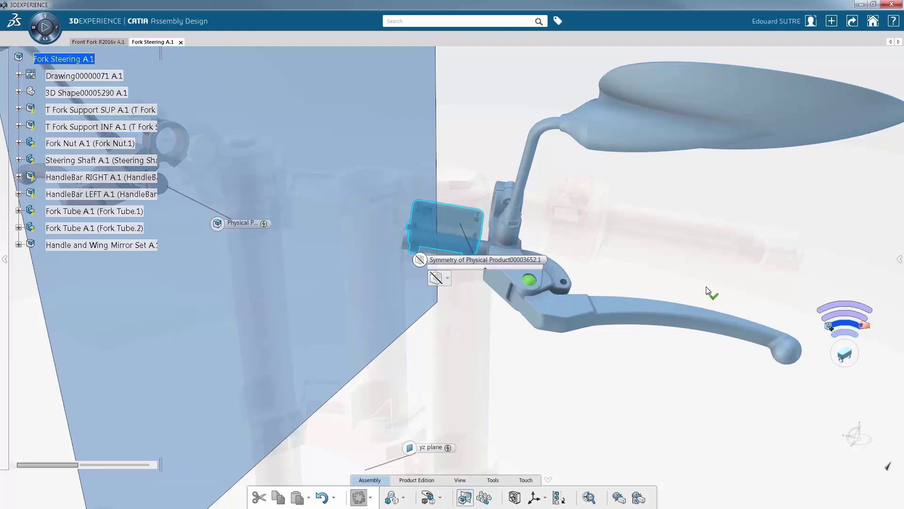
- Make the symmetry reuse the original Master Cylinder Clamp.1 and orient it with the XY plane
middle_click_drag(707, 289, 343, 329)
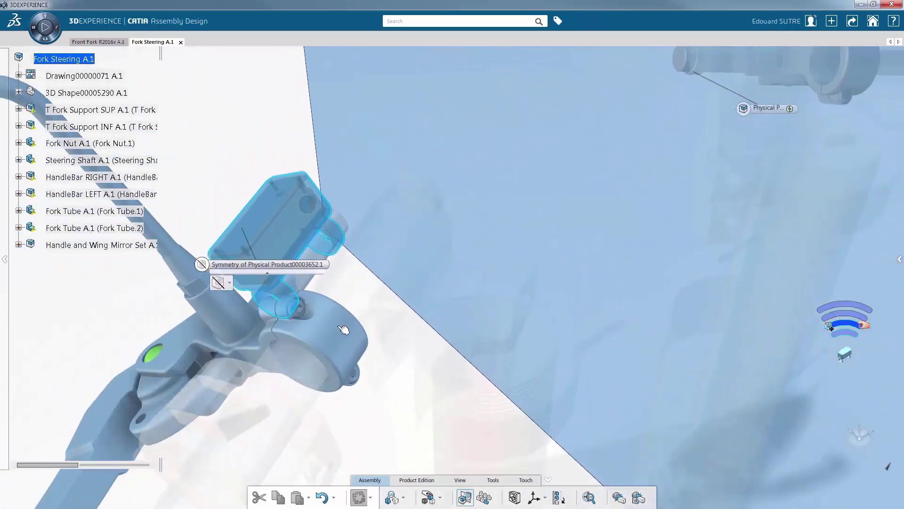
left_click(323, 383)
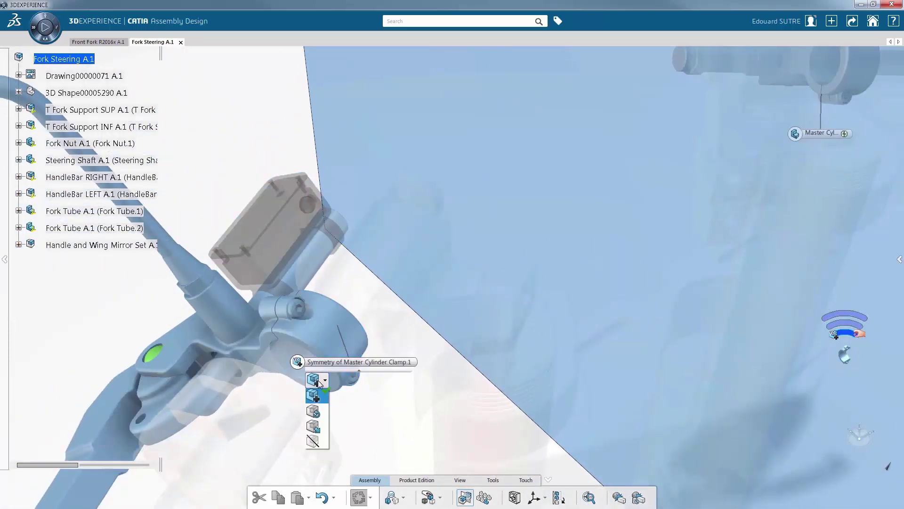
left_click(317, 414)
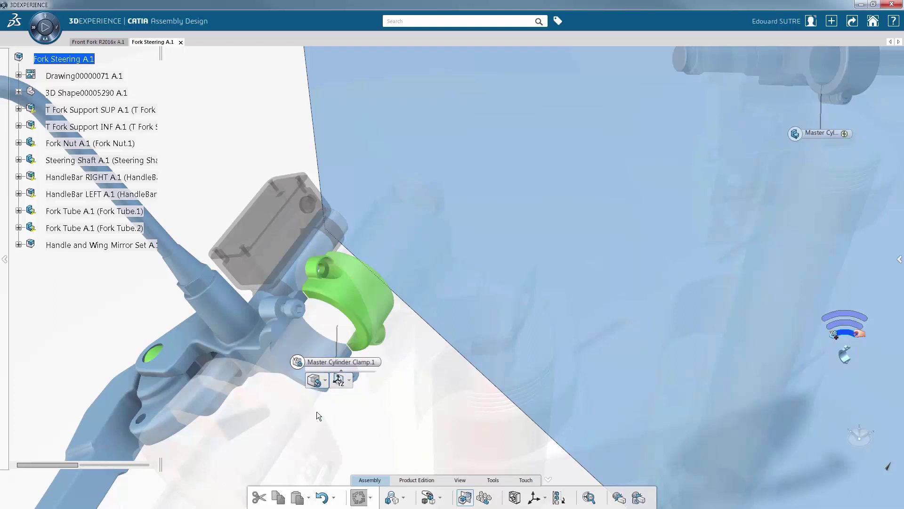
left_click(348, 381)
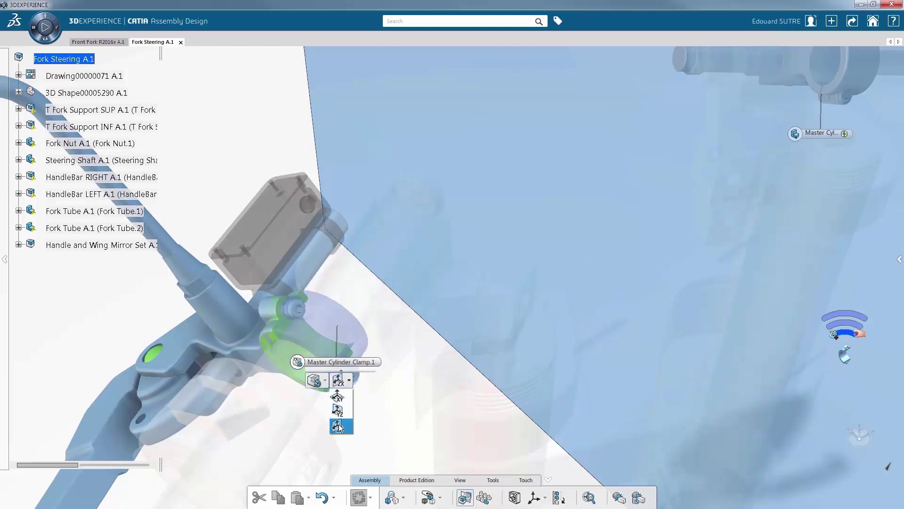
left_click(340, 398)
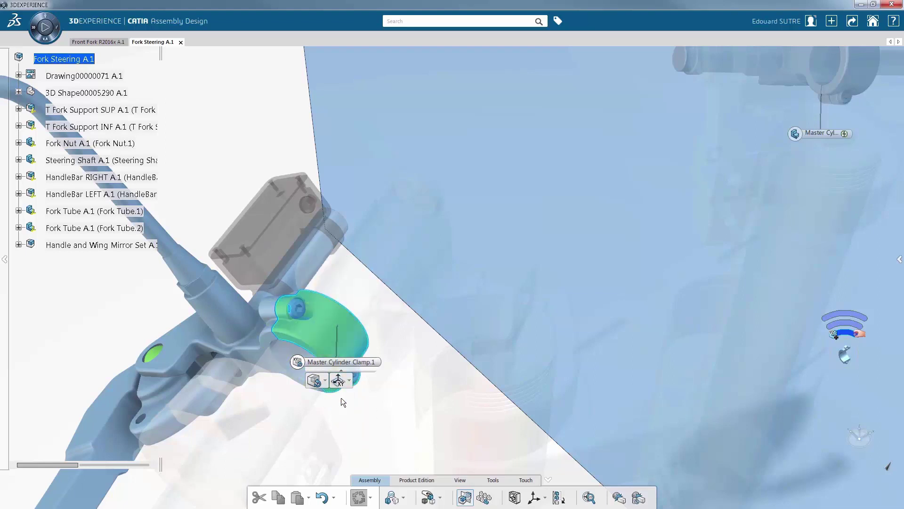
- Make the symmetry reuse the original part for both clamp screws, CHc M4 14-12.1 and CHc M4 14-12.2
left_click(302, 306)
left_click_drag(263, 334, 183, 165)
left_click(207, 182)
left_click(207, 207)
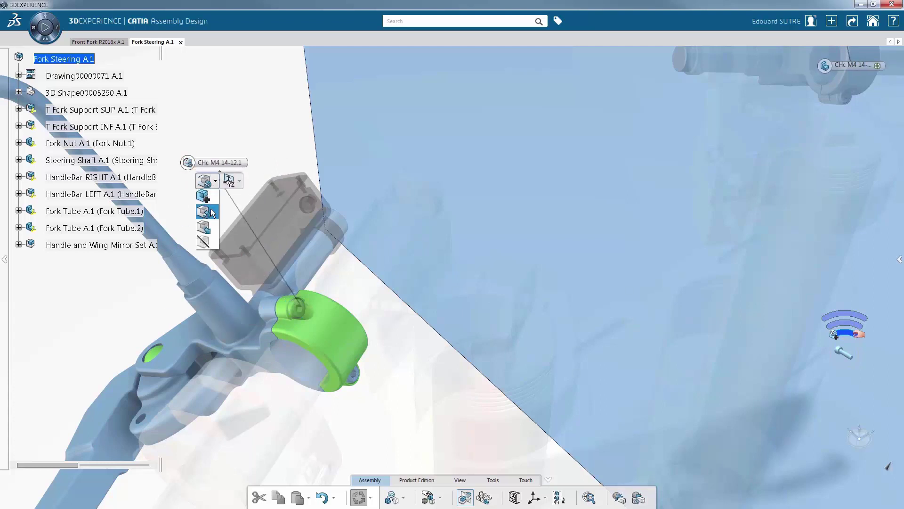
left_click(357, 382)
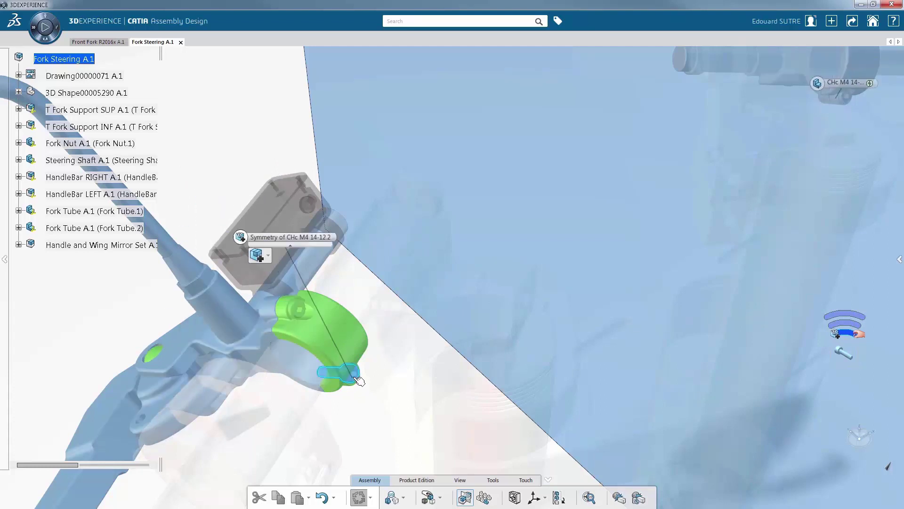
left_click(260, 255)
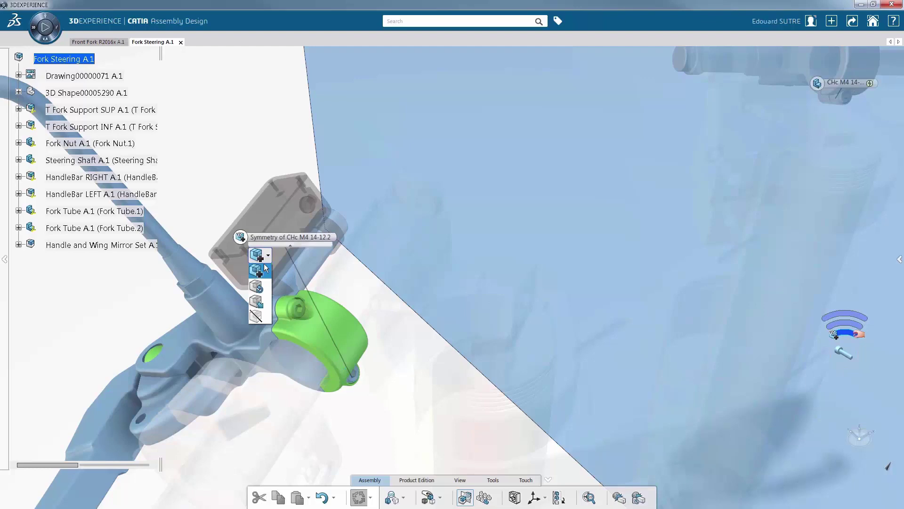
left_click(265, 289)
left_click_drag(240, 237, 345, 405)
- Make the symmetry reuse the original part for the wing mirror's glass
middle_click_drag(314, 315, 411, 362)
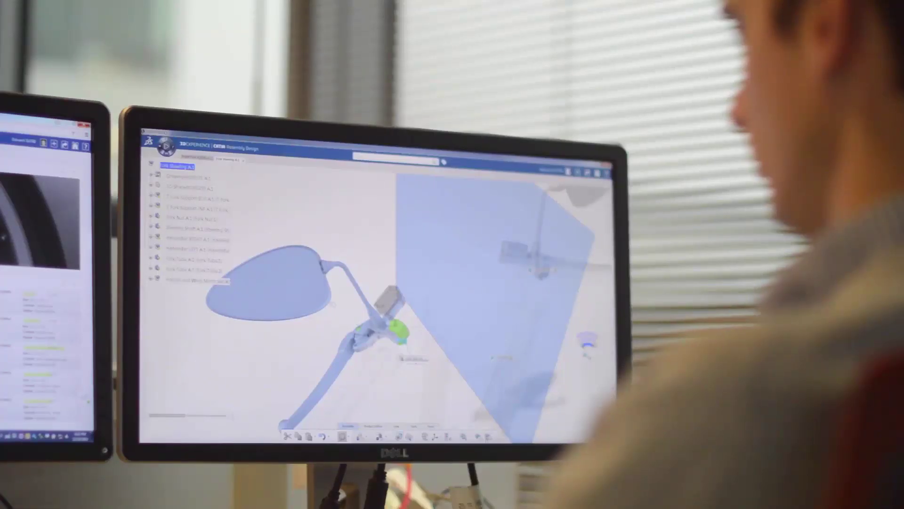
left_click(316, 320)
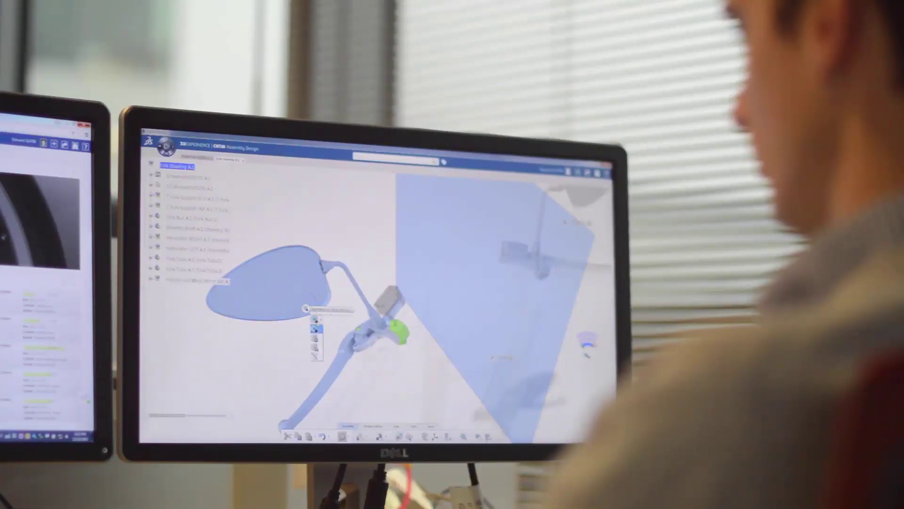
left_click(317, 339)
left_click(318, 339)
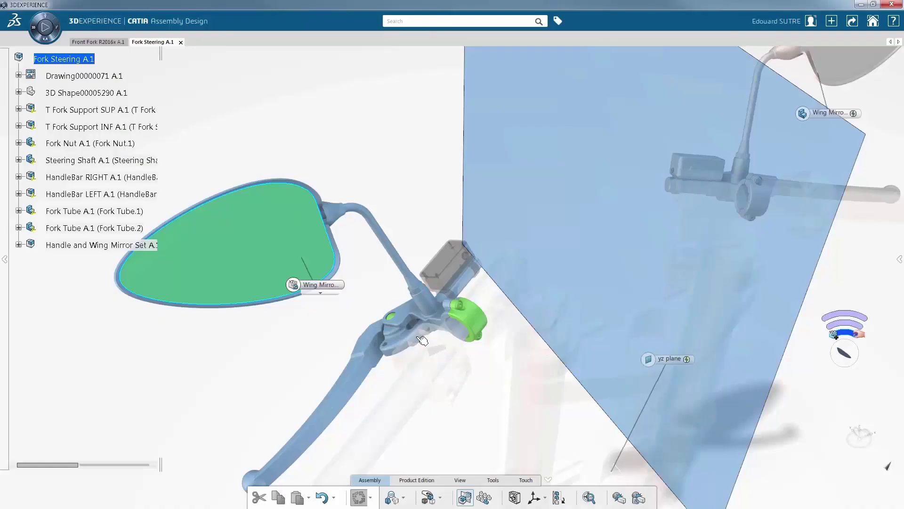
- Switch the symmetry of Brake Master Cylinder.1 to use a specified existing reference instead of creating a new part
middle_click_drag(418, 337, 425, 295)
left_click(373, 325)
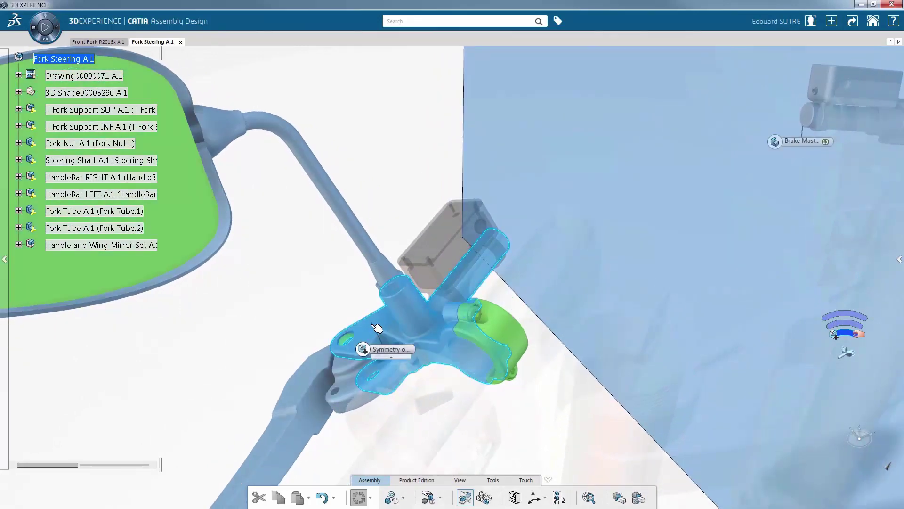
left_click(381, 366)
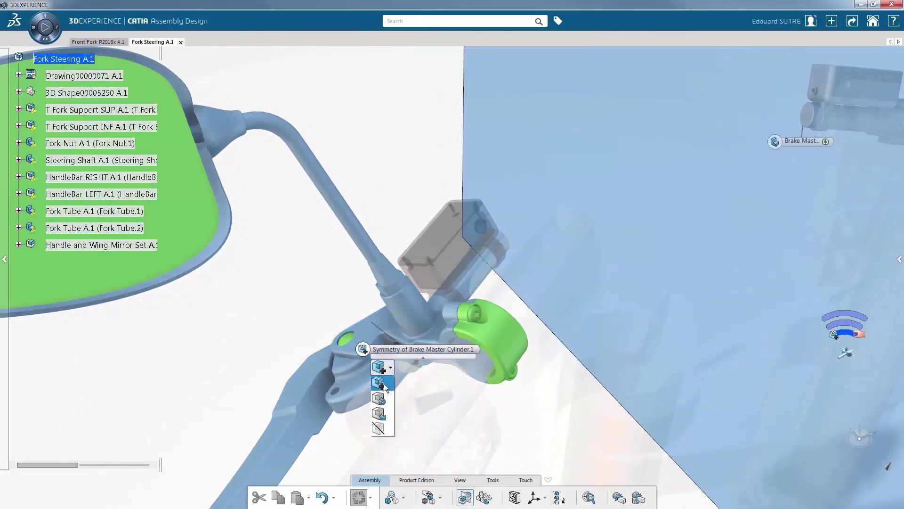
left_click(384, 413)
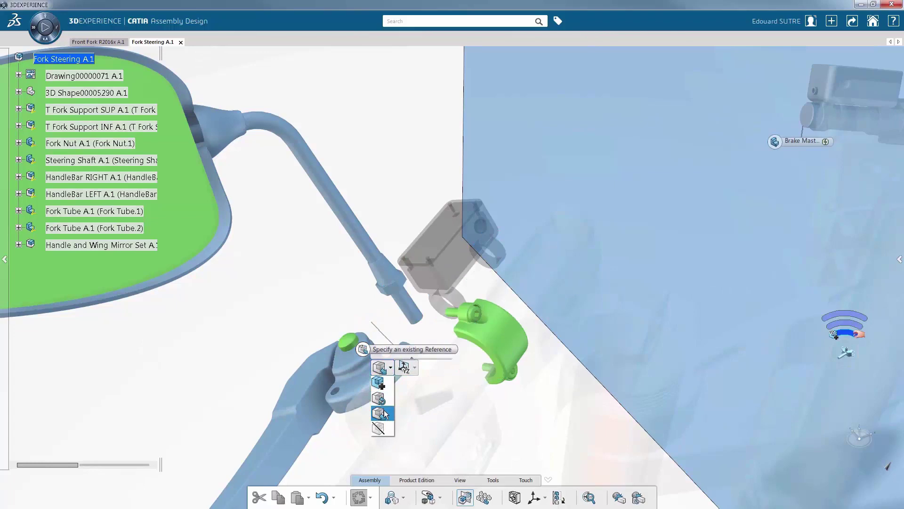
left_click(384, 413)
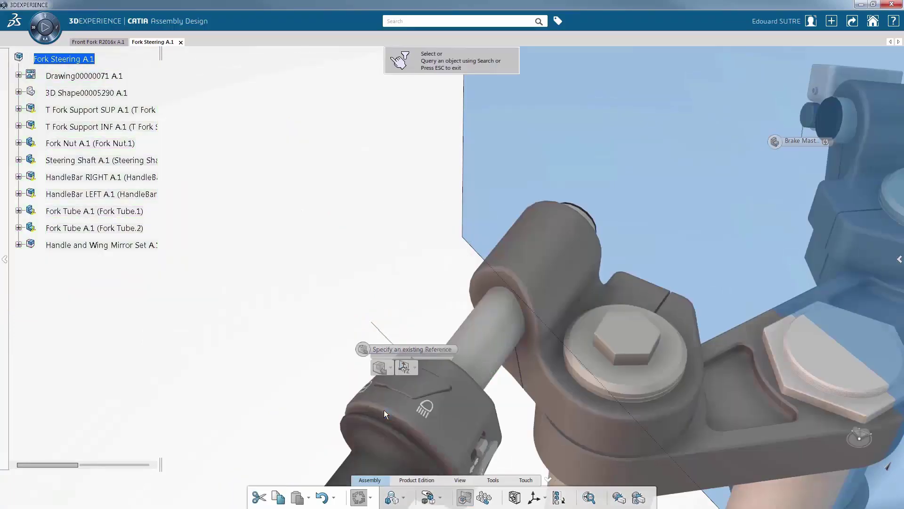
- Search for "master cylinder" and choose Clutch Master Cylinder as the existing reference for the mirrored brake master cylinder
left_click(415, 21)
type("master cylinder")
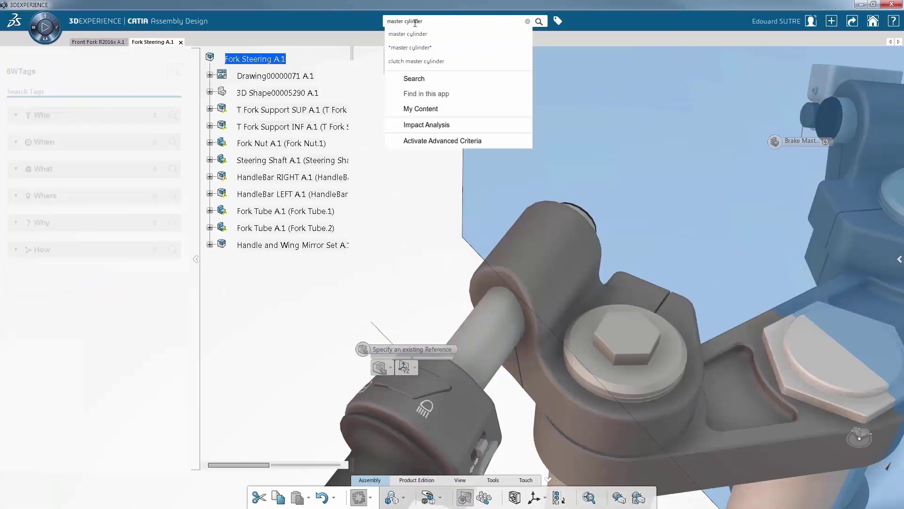
left_click(428, 31)
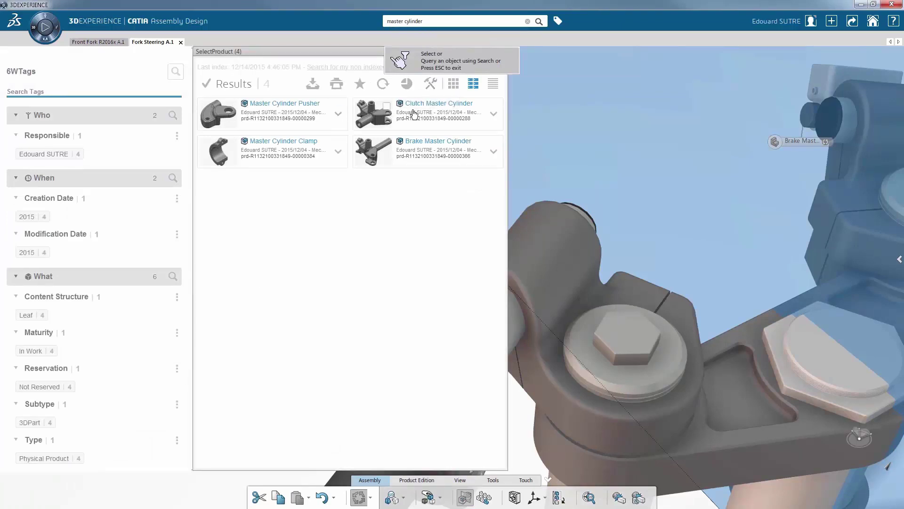
left_click(413, 114)
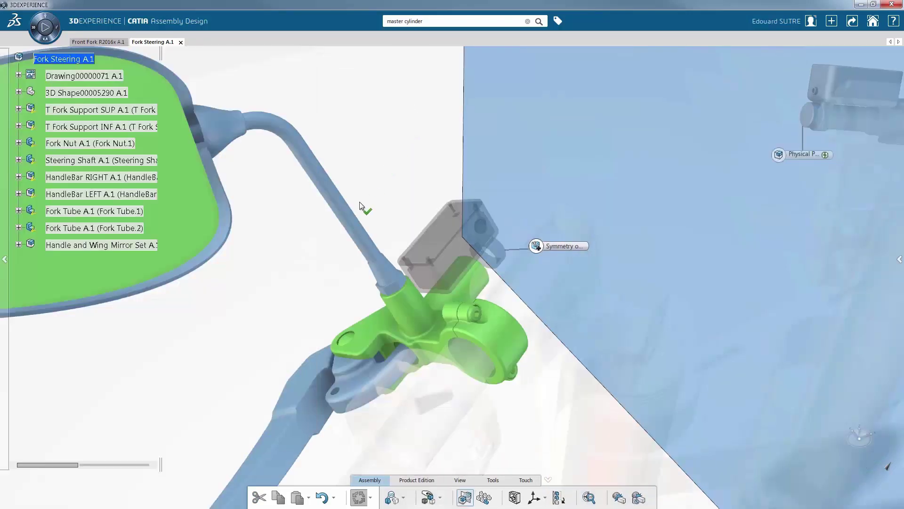
- Examine the mirrored handle and wing mirror set on the fork, and its sub-products and symmetry features in the tree
middle_click_drag(308, 284, 700, 358)
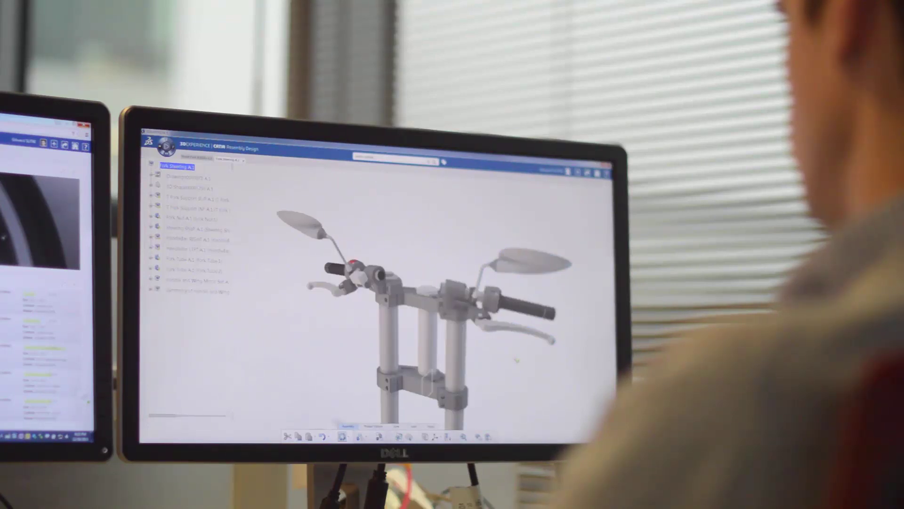
scroll(382, 292, "up", 5)
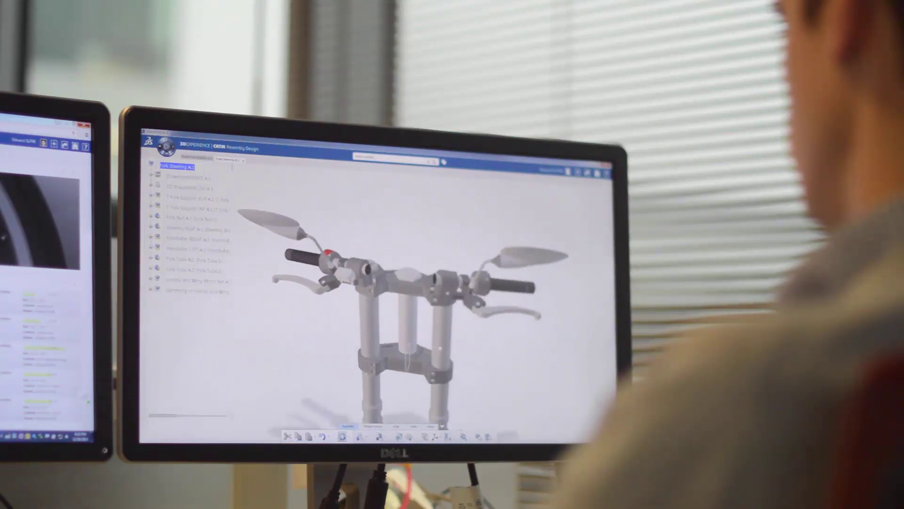
middle_click_drag(442, 319, 362, 346)
middle_click_drag(447, 343, 396, 319)
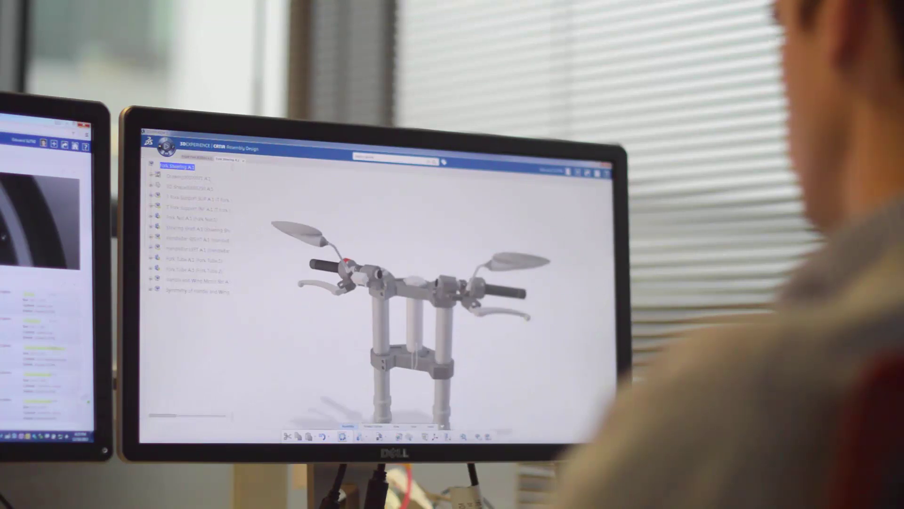
left_click(151, 289)
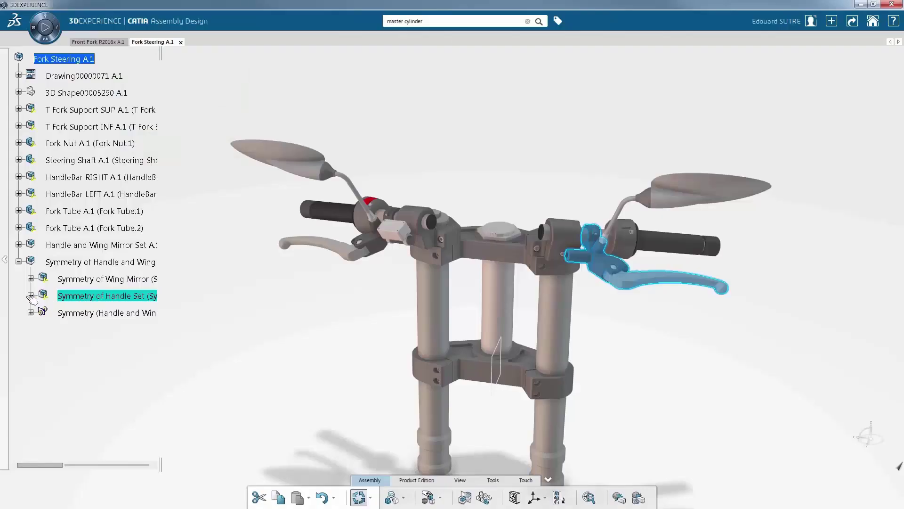
left_click(31, 296)
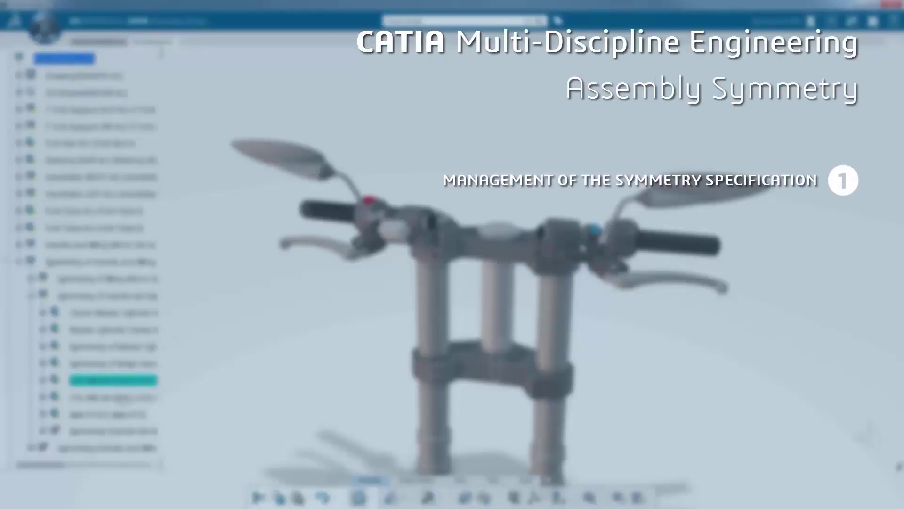
left_click(31, 297)
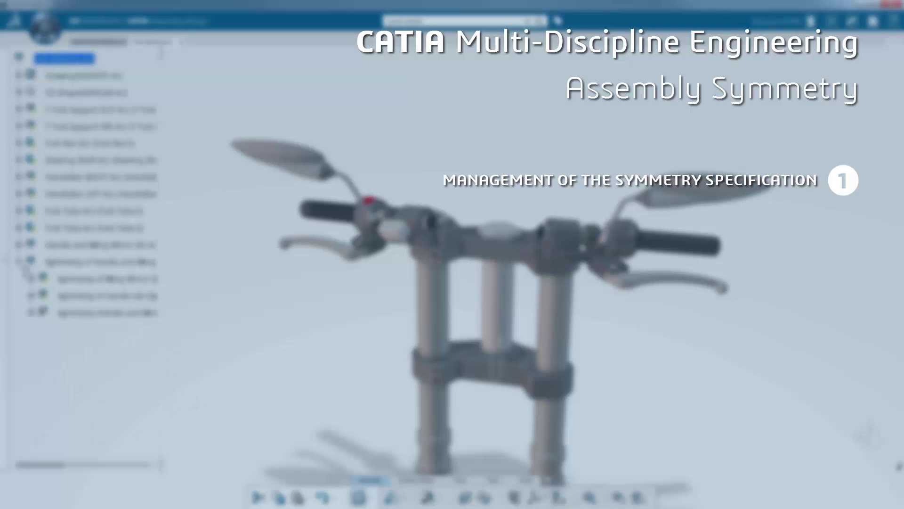
left_click(19, 262)
middle_click_drag(343, 337, 225, 299)
left_click(18, 261)
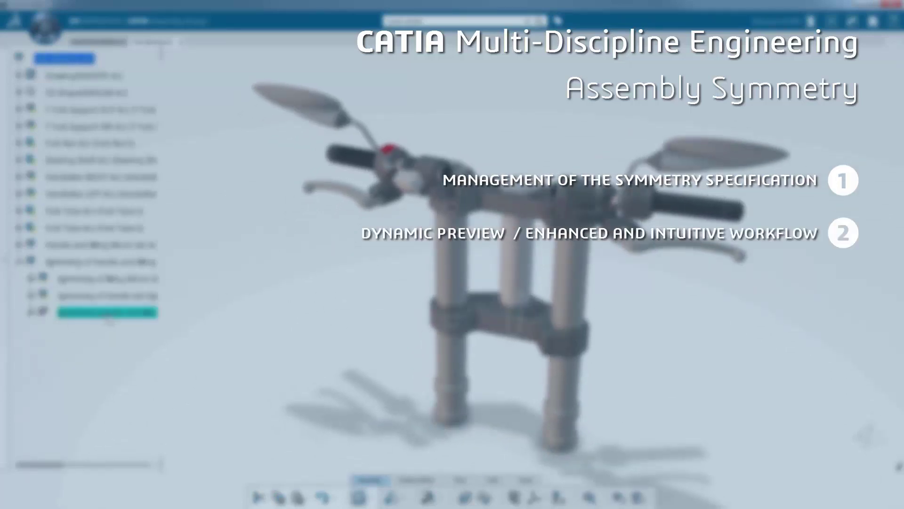
left_click(103, 262)
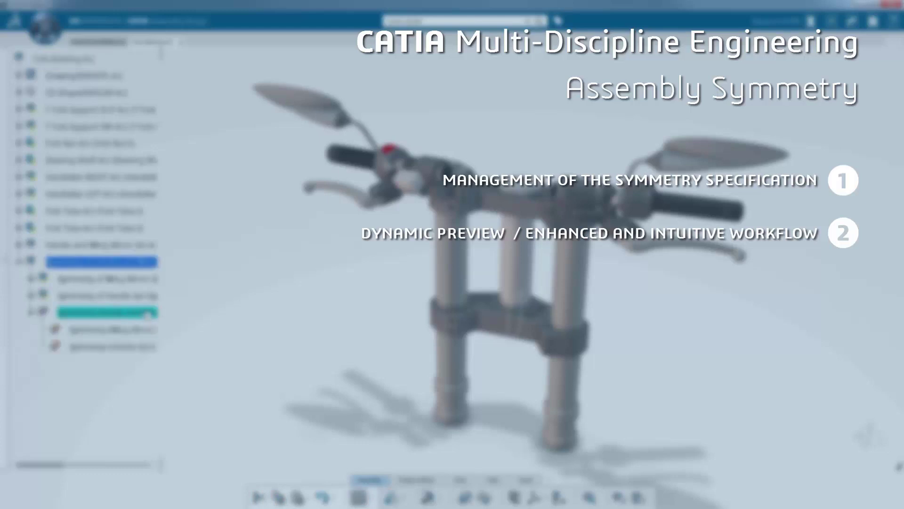
left_click(19, 262)
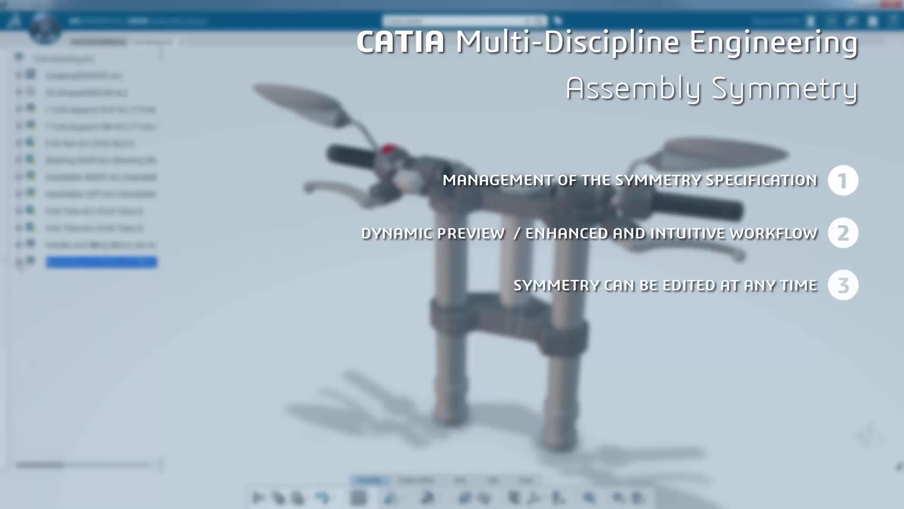